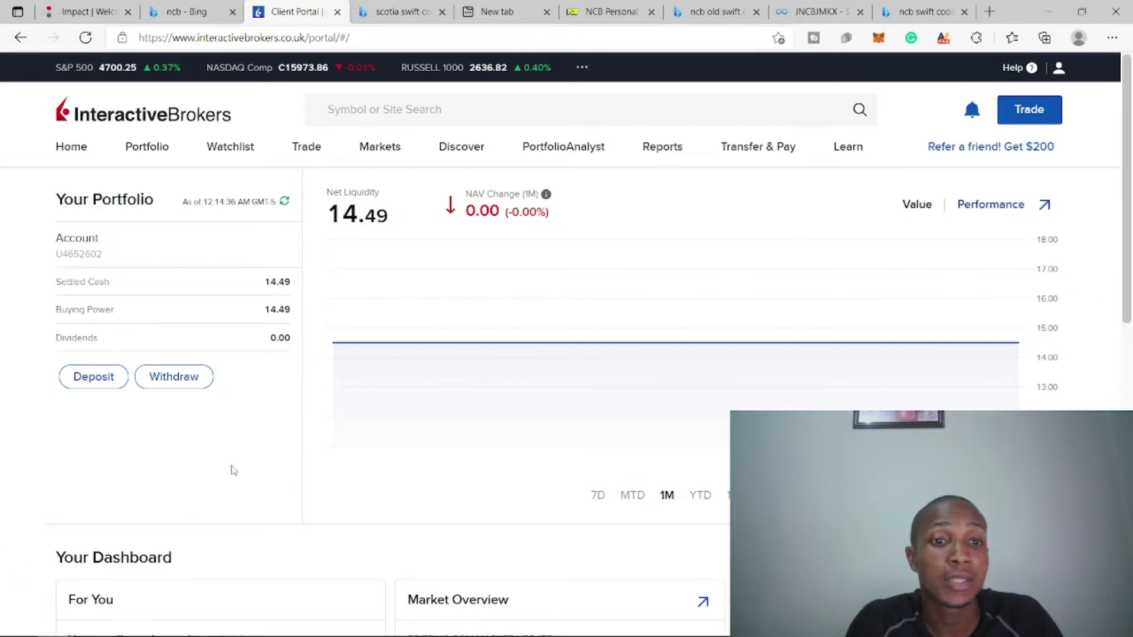
# Start a withdrawal from the portfolio panel and pick Bank Wire as the withdrawal method.
pyautogui.click(192, 381)
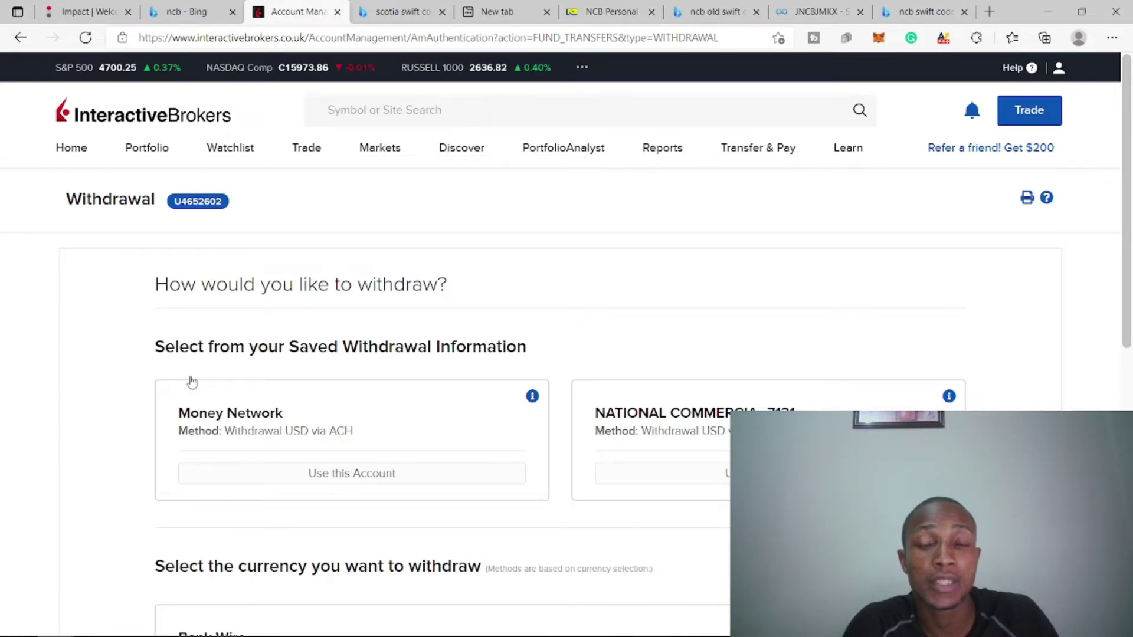
pyautogui.scroll(-5, 192, 383)
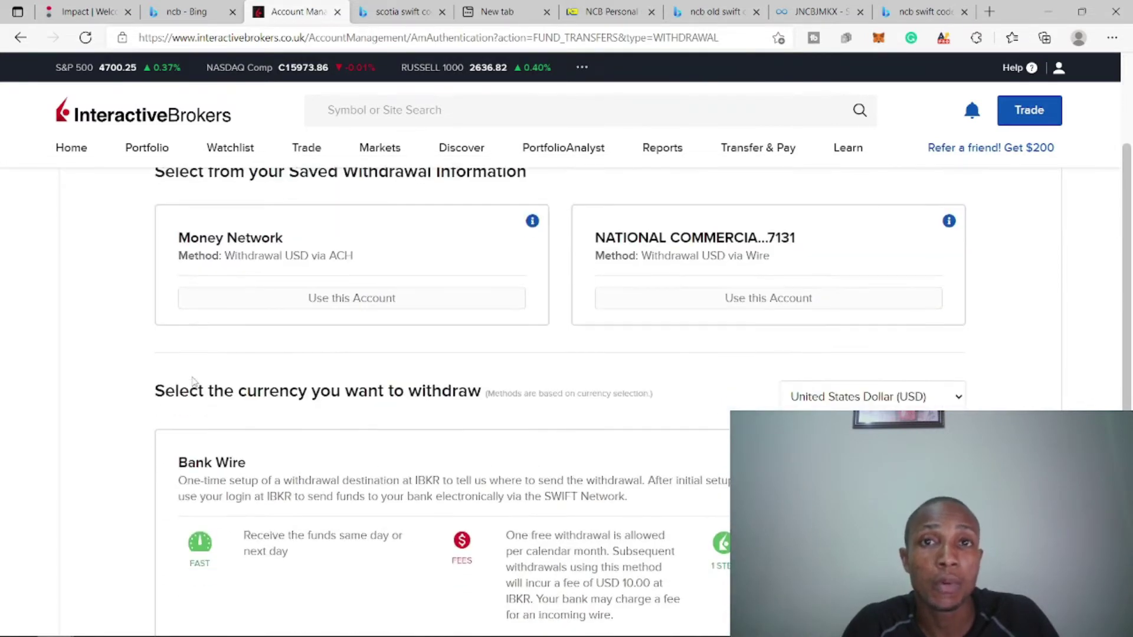
pyautogui.scroll(-2, 195, 382)
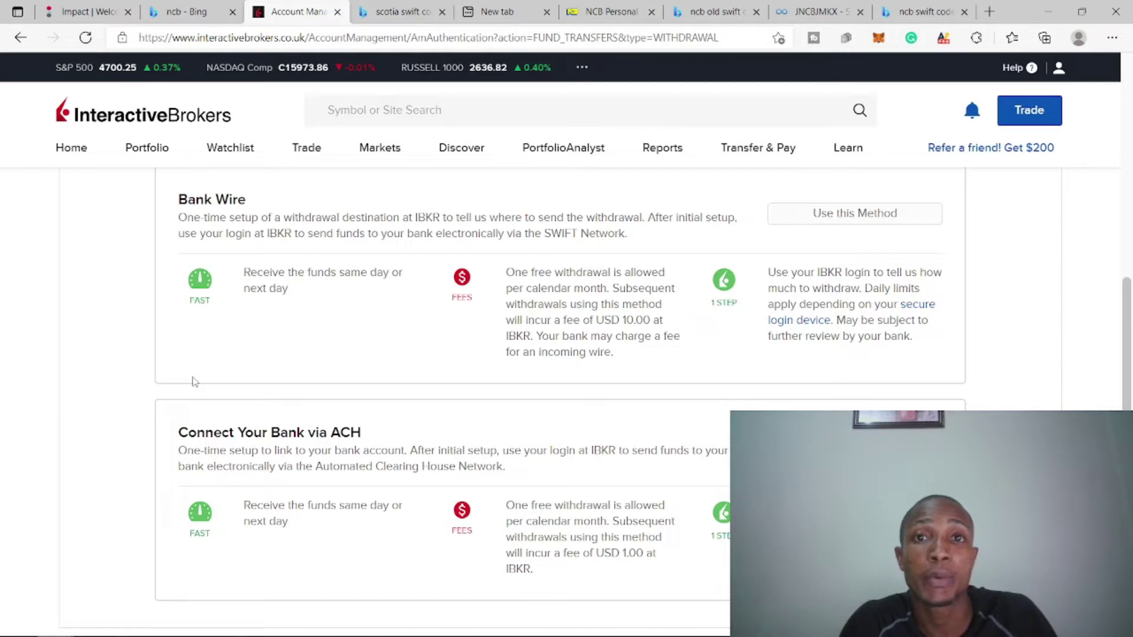
pyautogui.click(840, 219)
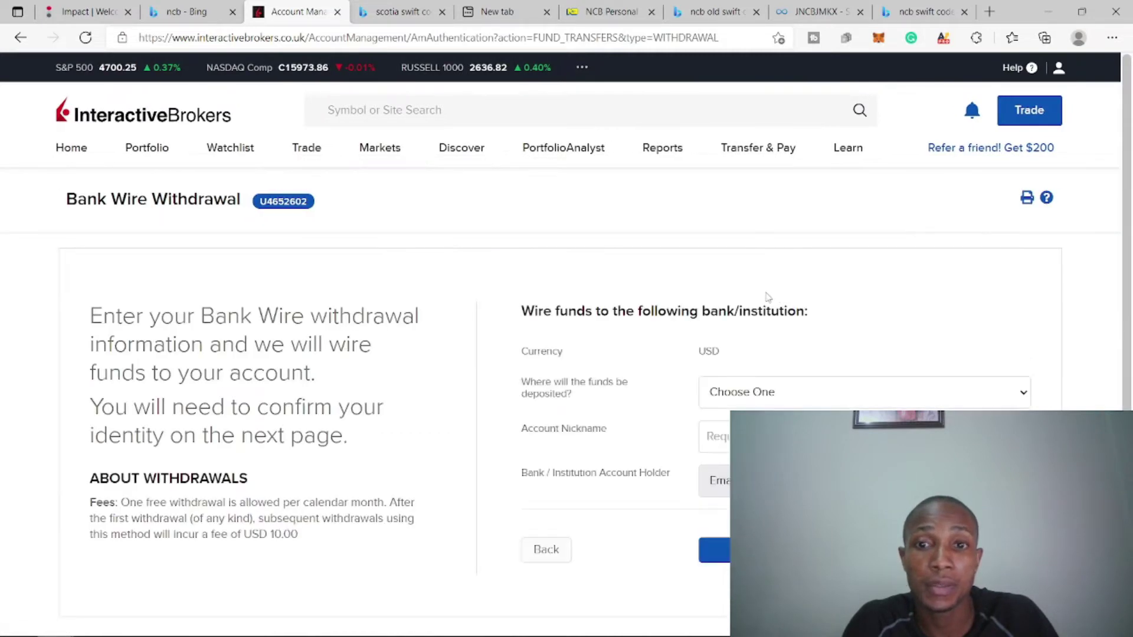
# Set the wire deposit destination to Bank with bank country Jamaica.
pyautogui.scroll(-1, 767, 297)
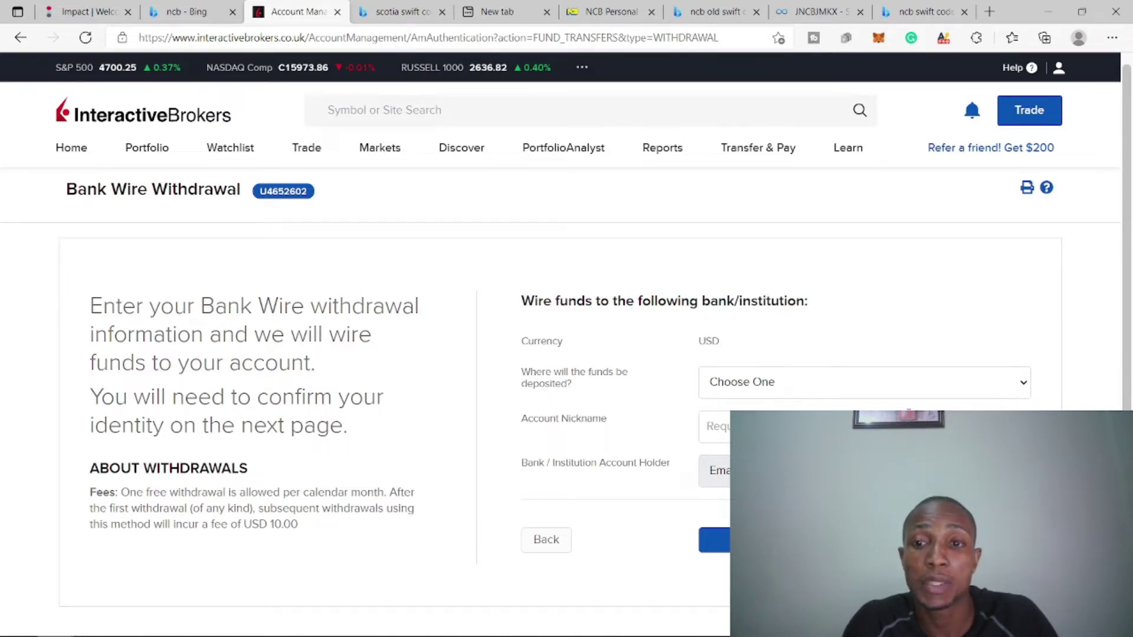
pyautogui.click(996, 385)
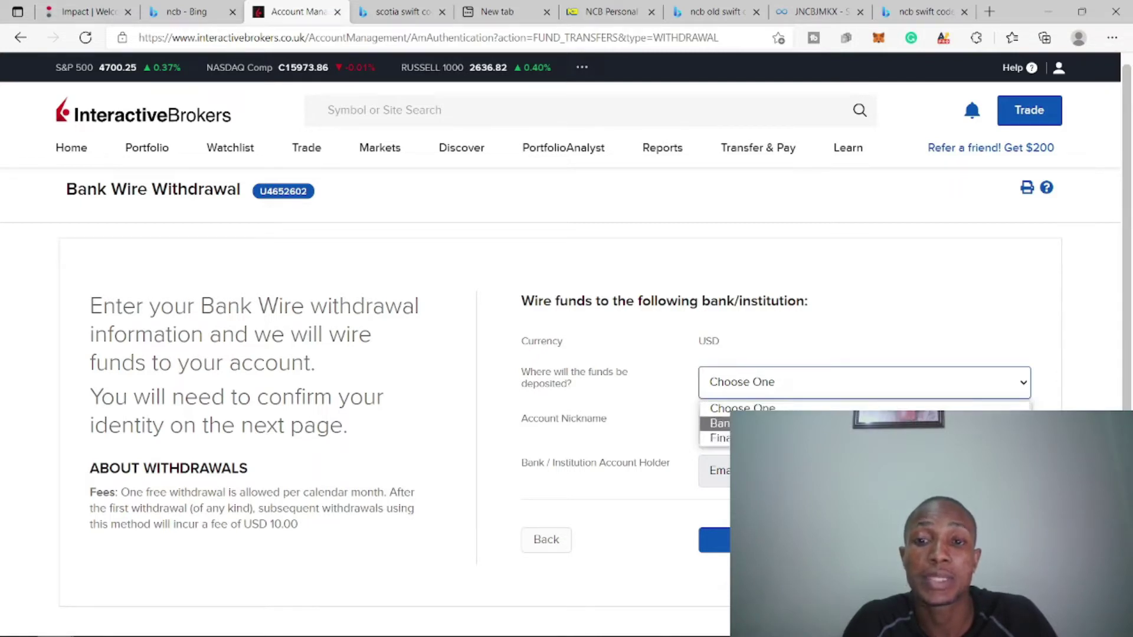
pyautogui.click(956, 424)
pyautogui.scroll(-1, 957, 401)
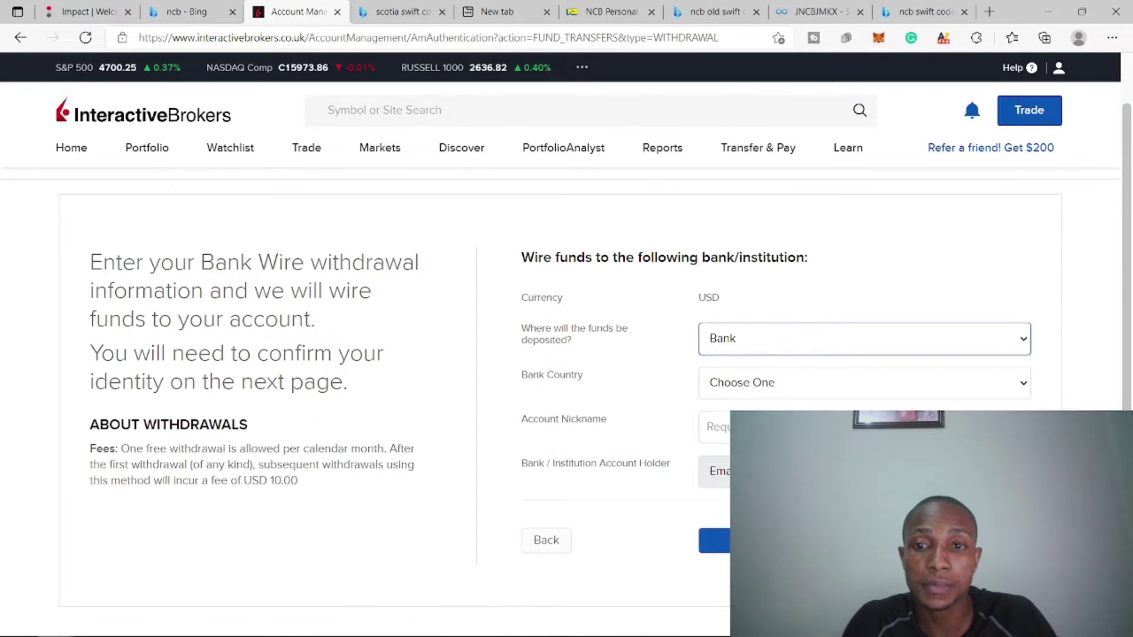
pyautogui.click(966, 397)
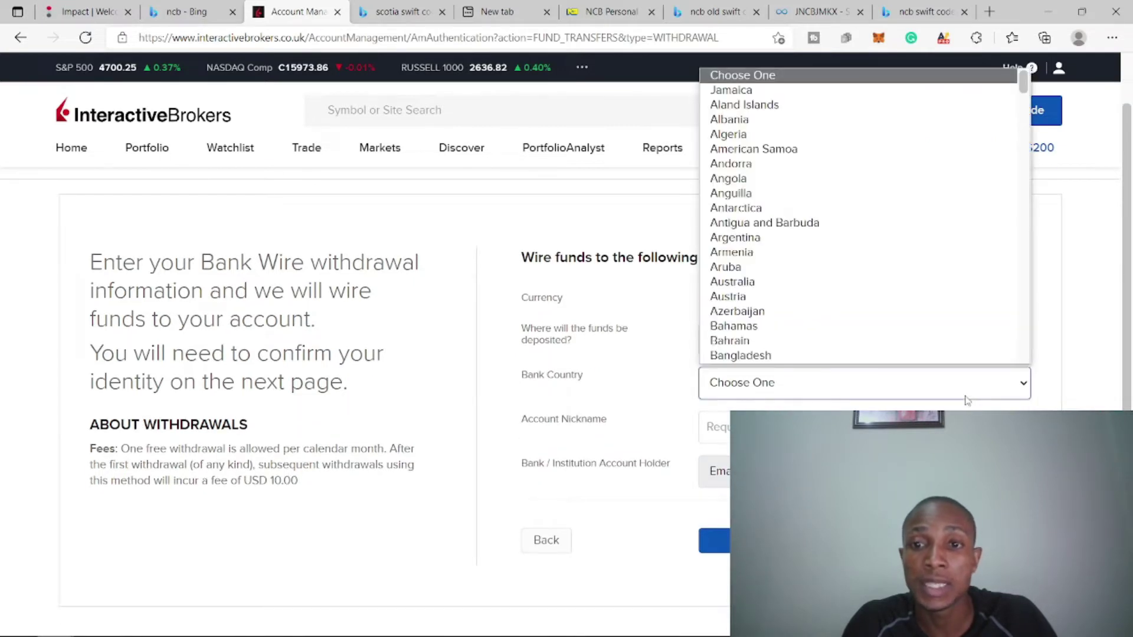
pyautogui.click(763, 92)
# Enter and confirm the bank account number and confirm the account accepts USD.
pyautogui.scroll(-3, 798, 399)
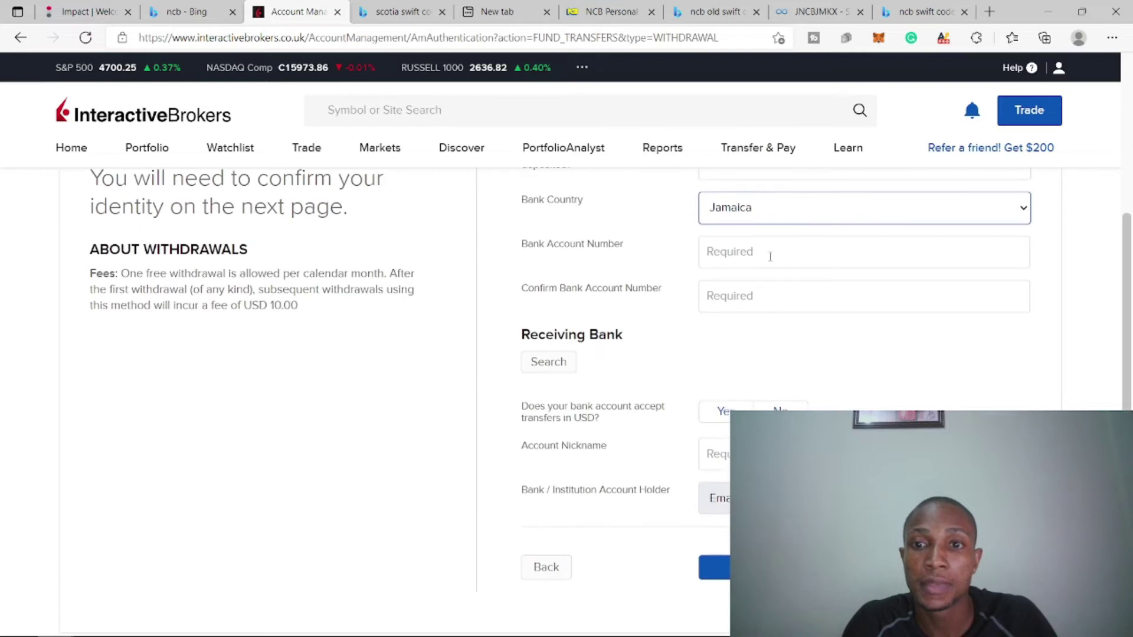
pyautogui.click(741, 251)
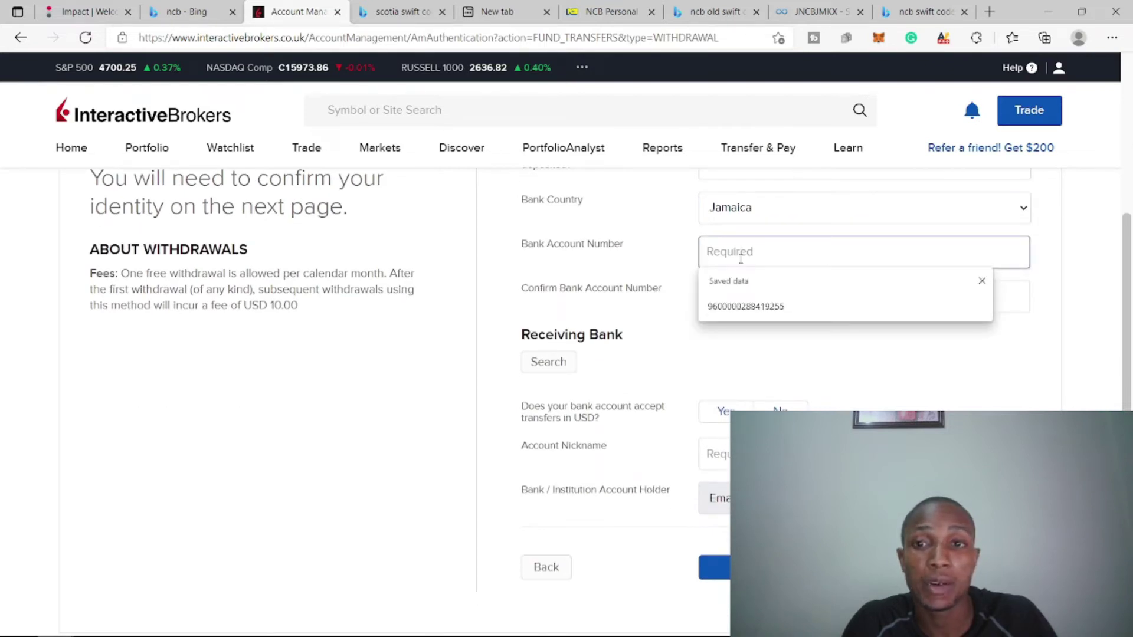
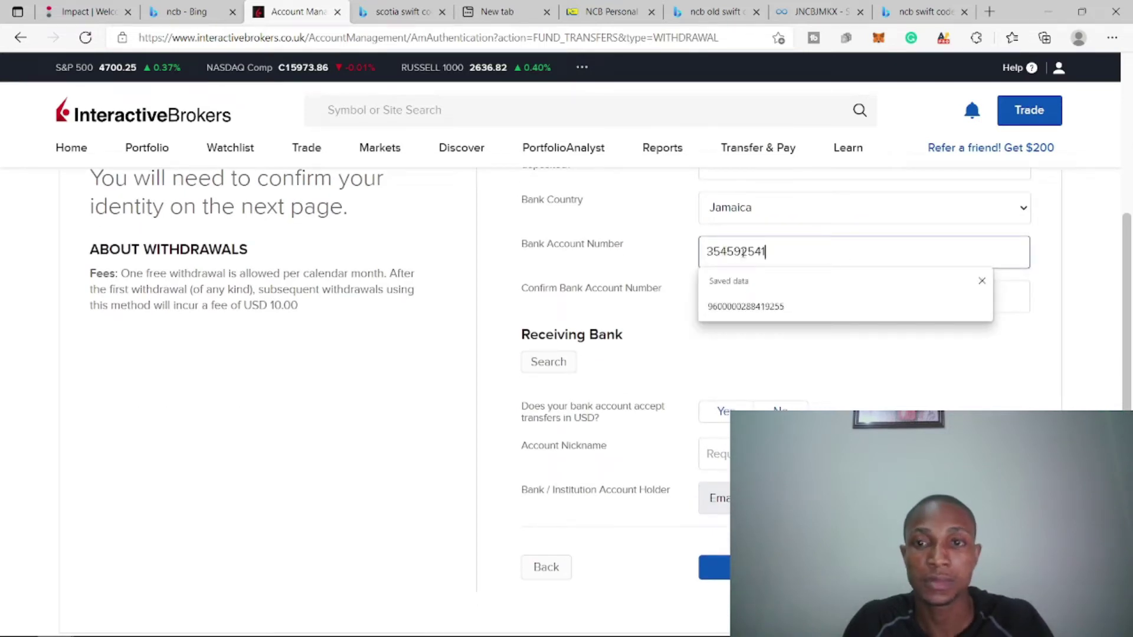
pyautogui.click(726, 300)
pyautogui.click(707, 381)
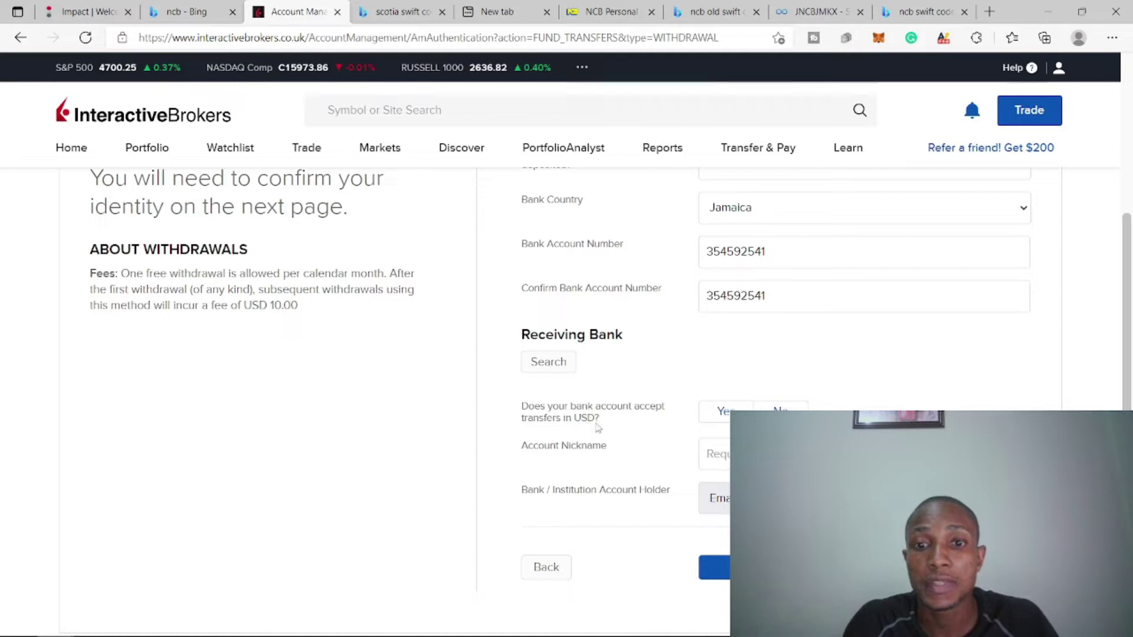
pyautogui.click(715, 412)
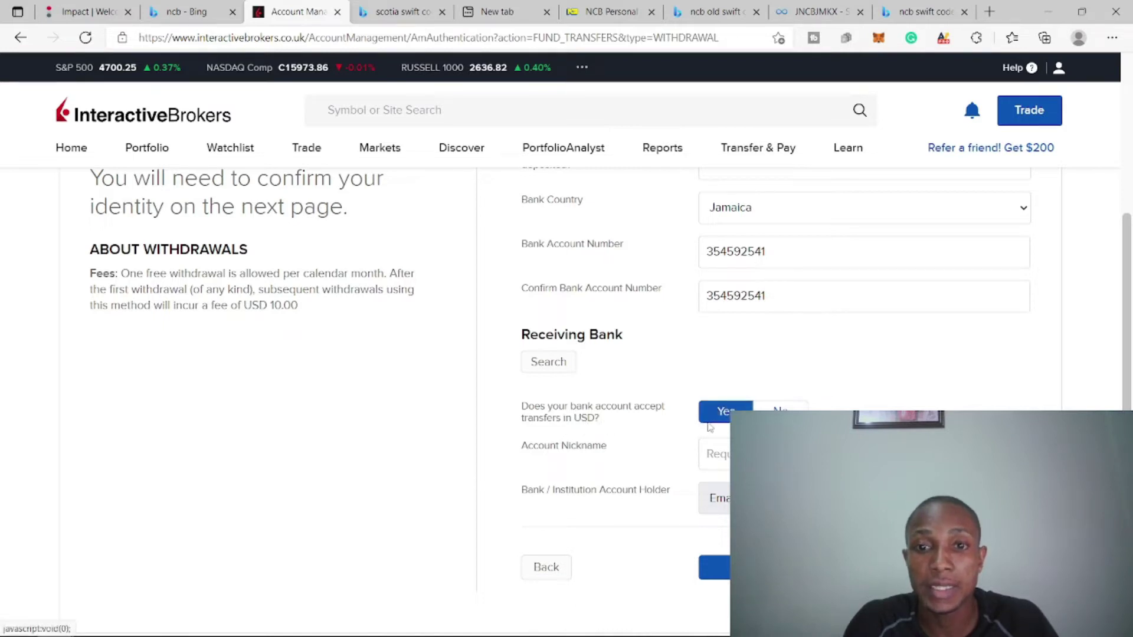
pyautogui.click(550, 363)
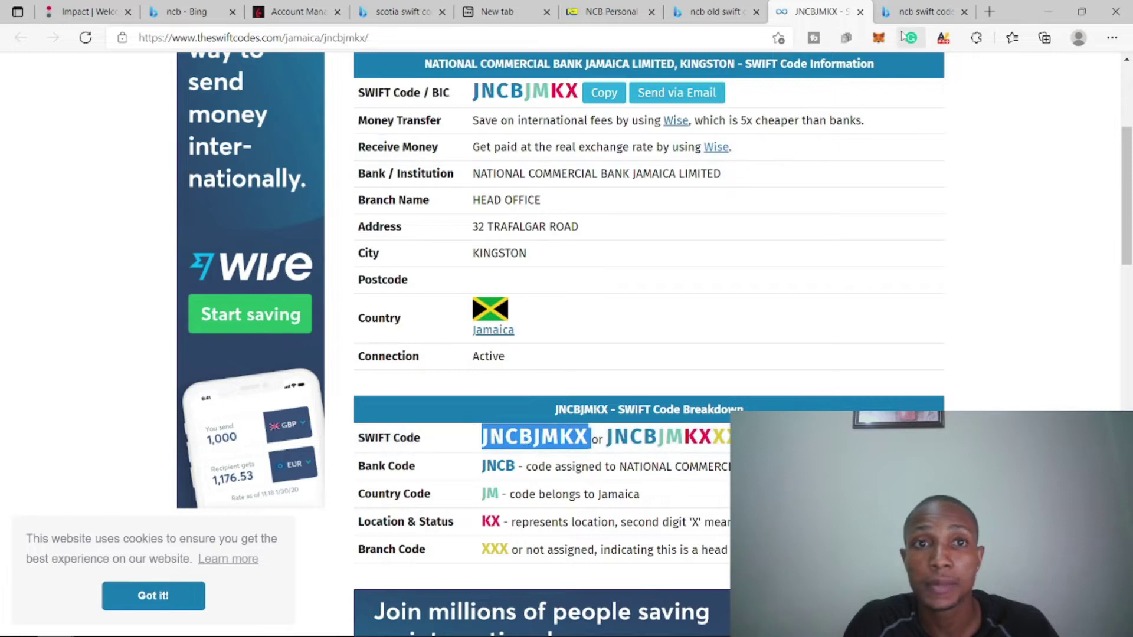
# Copy SWIFT code NCBKSAJE from the Bing 'ncb swift code' results back to Interactive Brokers.
pyautogui.click(929, 13)
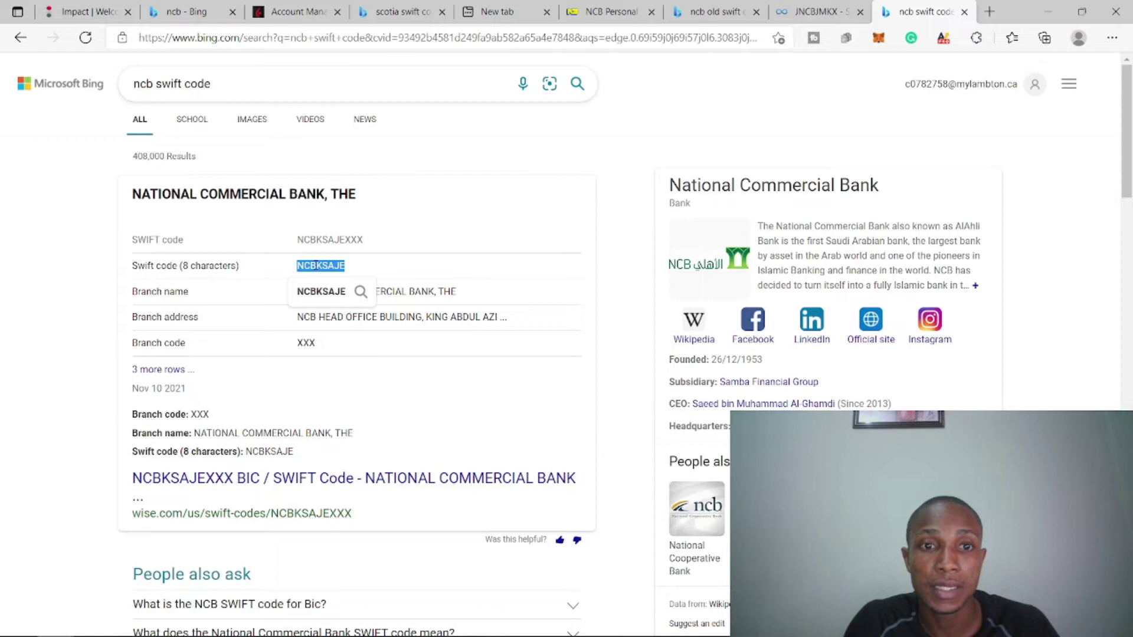
pyautogui.rightClick(318, 266)
pyautogui.click(356, 279)
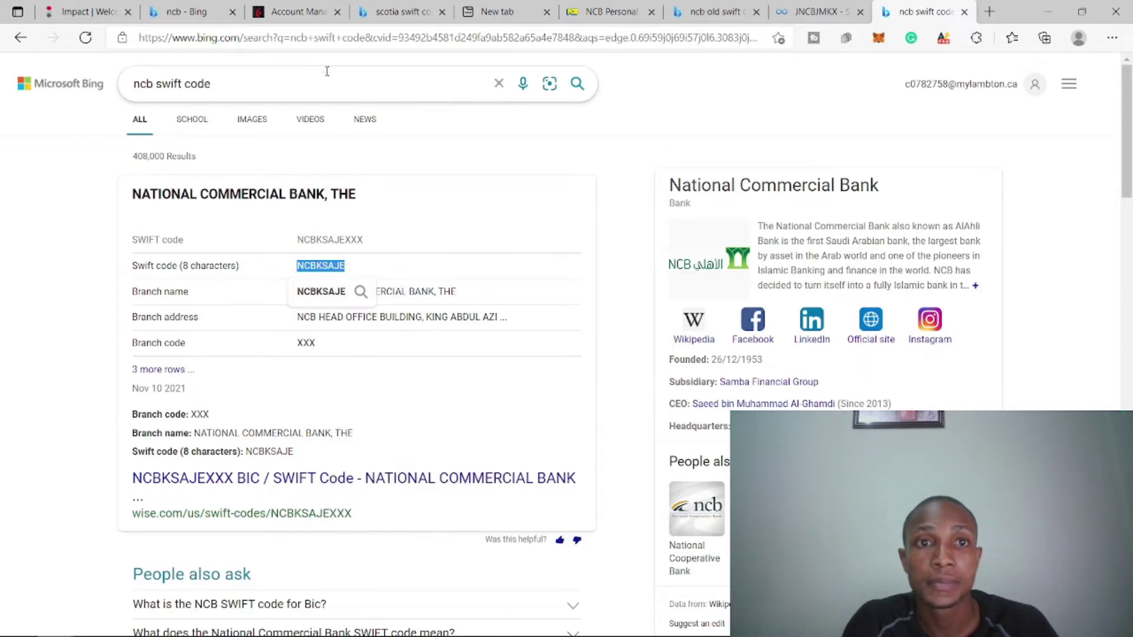
pyautogui.click(293, 13)
# Search the receiving bank by pasted SWIFT/BIC code NCBKSAJE.
pyautogui.click(547, 194)
pyautogui.hotkey('ctrl', 'v')
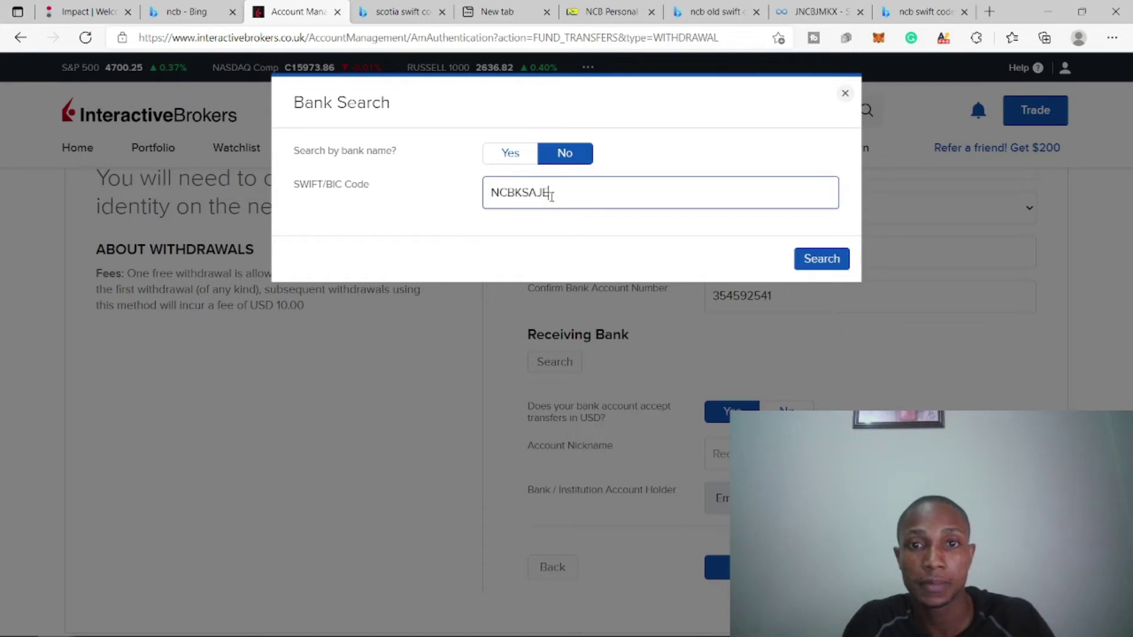
pyautogui.click(821, 259)
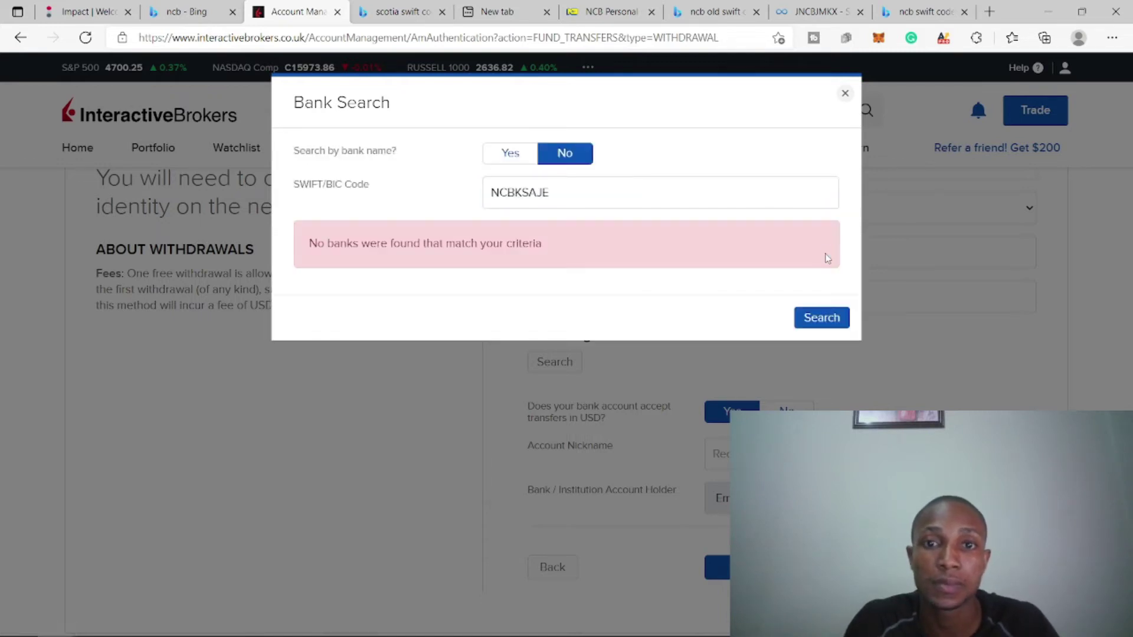
# Replace the SWIFT/BIC code with JNCBJMKX from theswiftcodes.com and search again.
pyautogui.click(818, 12)
pyautogui.doubleClick(572, 436)
pyautogui.rightClick(571, 437)
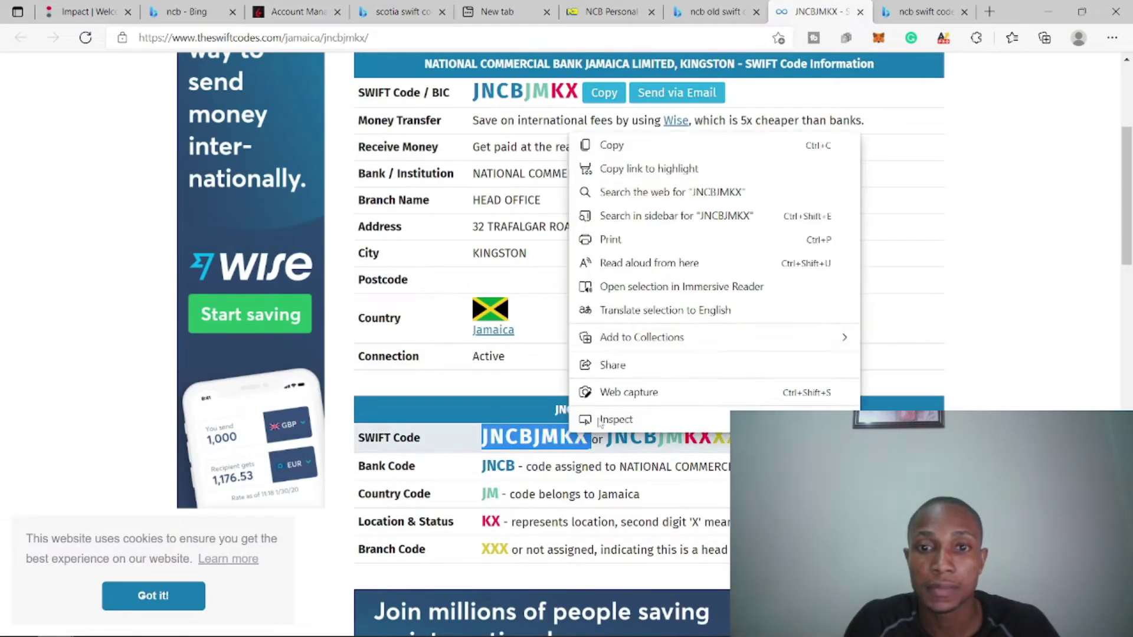
pyautogui.click(596, 142)
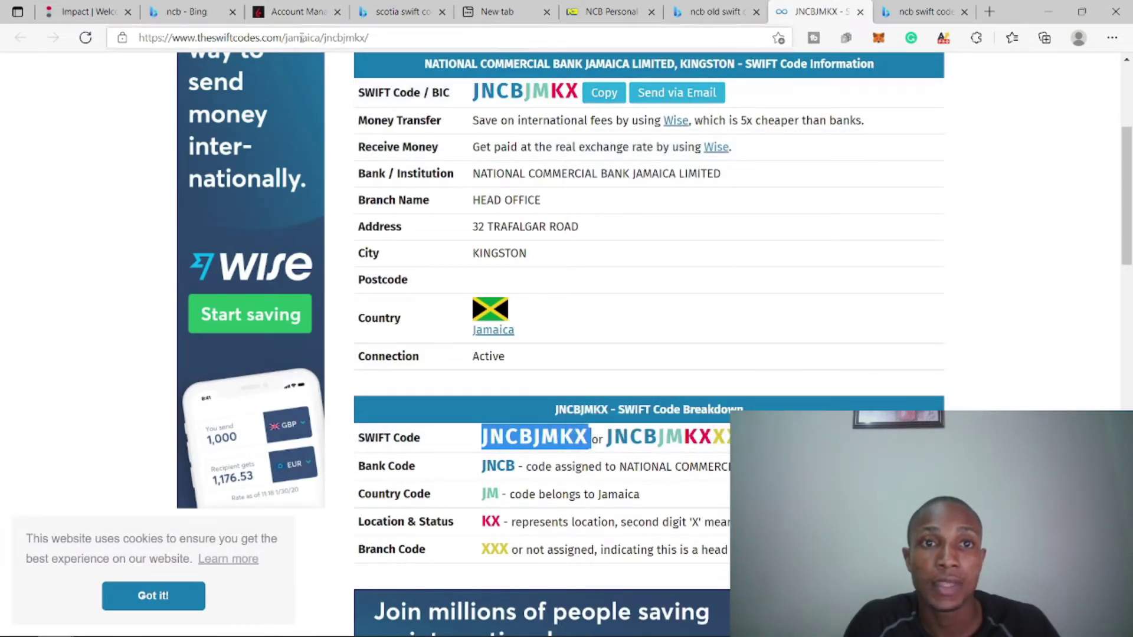
pyautogui.click(295, 12)
pyautogui.doubleClick(522, 187)
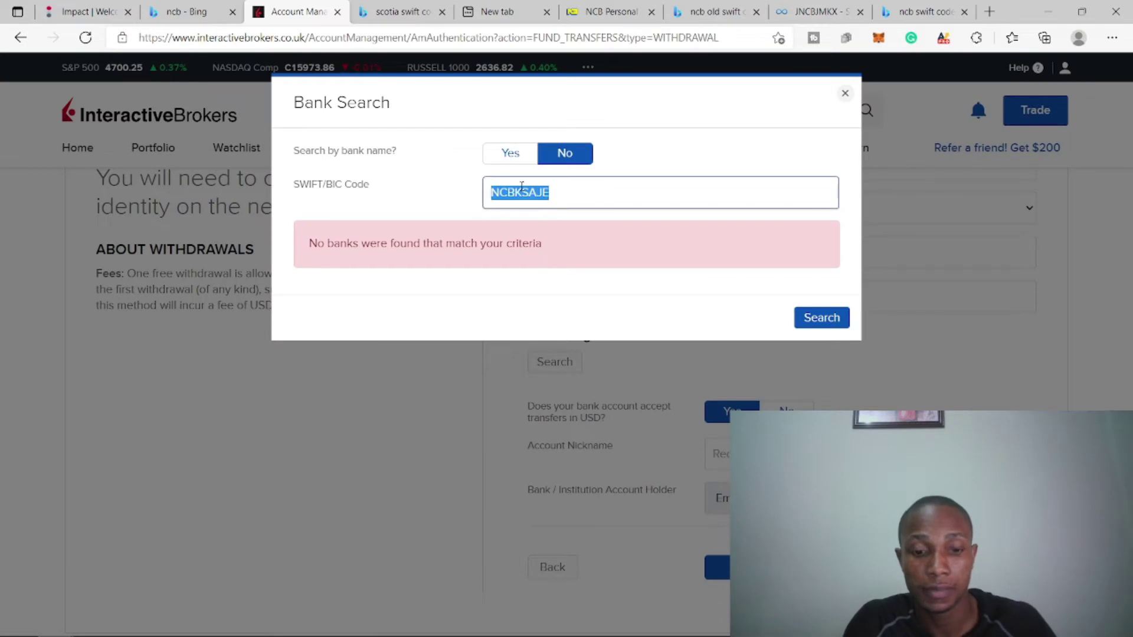
pyautogui.hotkey('ctrl', 'v')
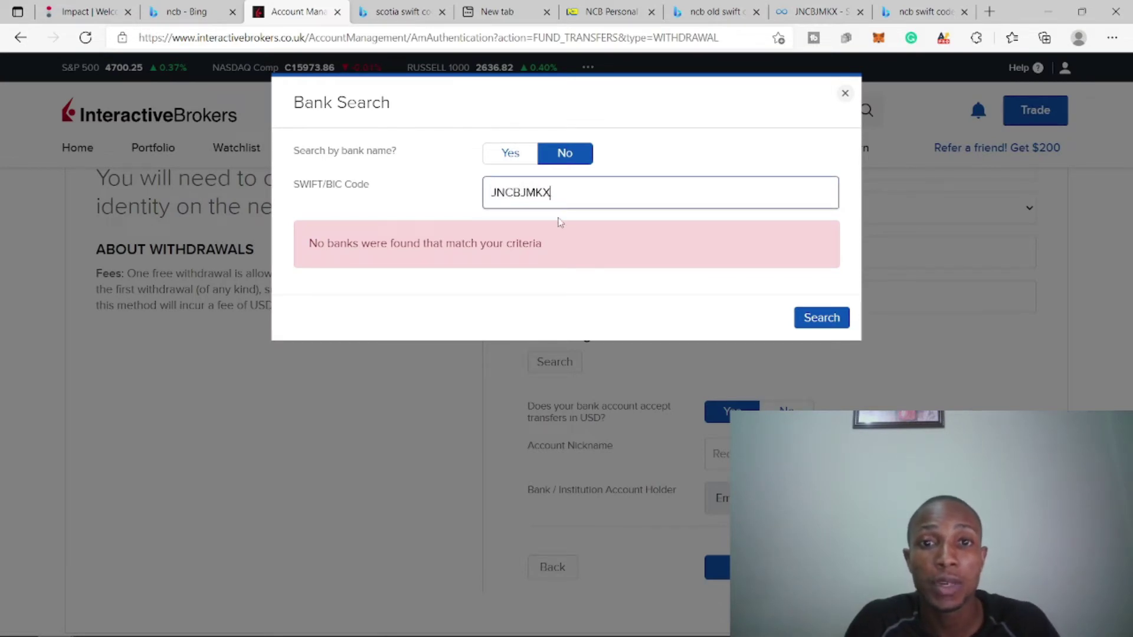
pyautogui.click(808, 317)
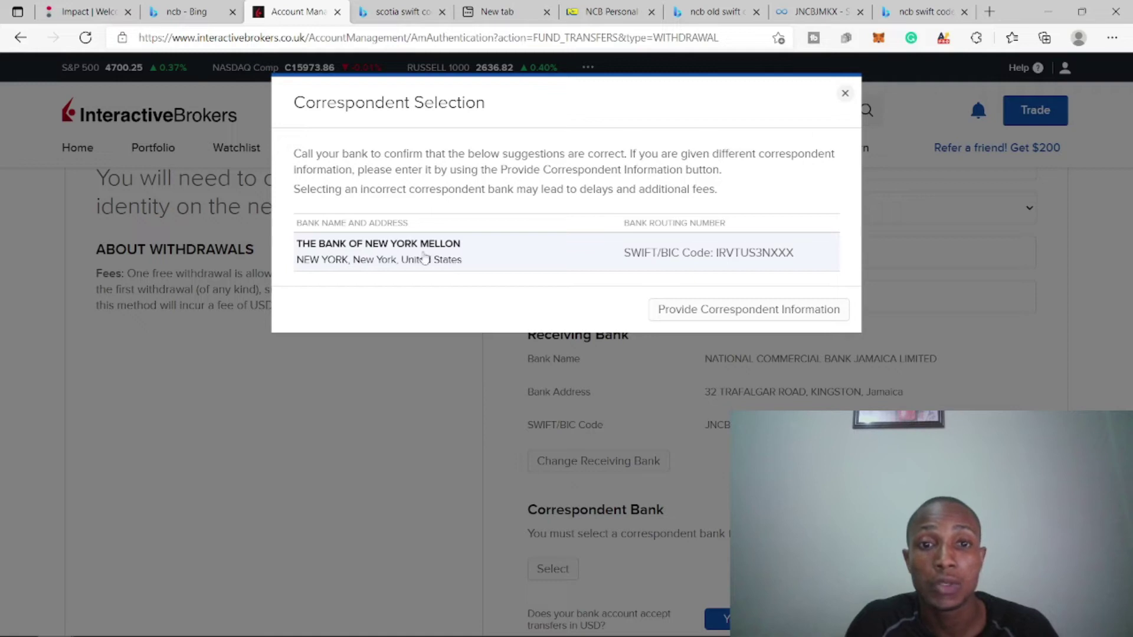
# Set Bank of New York Mellon (SWIFT IRVTUS3NXXX) as the correspondent bank.
pyautogui.click(389, 256)
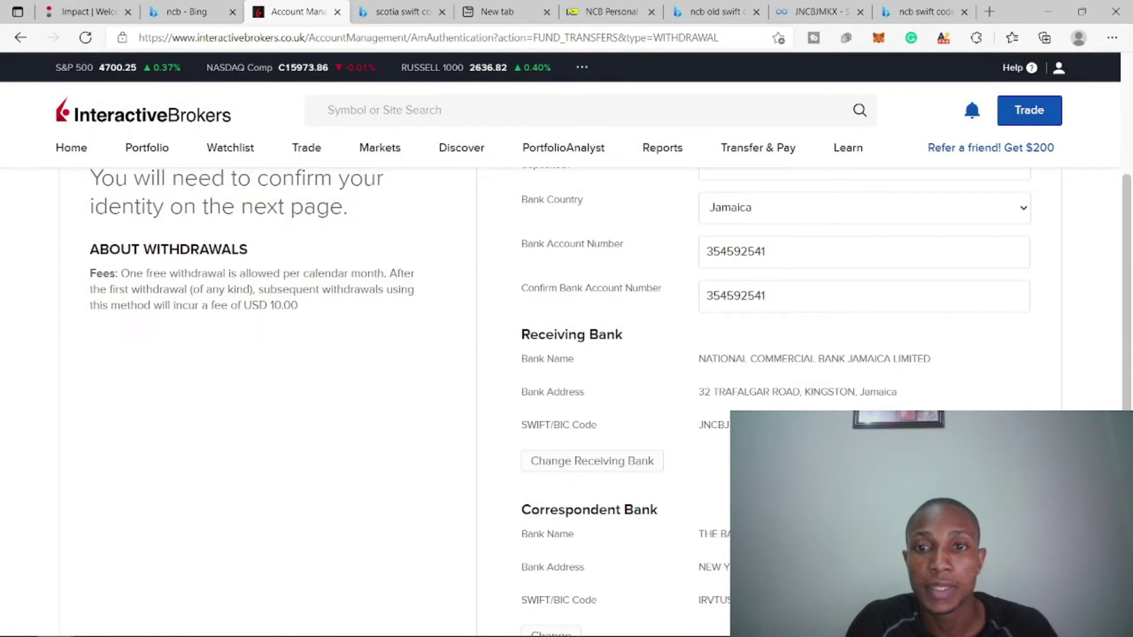
# Submit and confirm the new NCB Jamaica wire bank information.
pyautogui.scroll(-4, 721, 354)
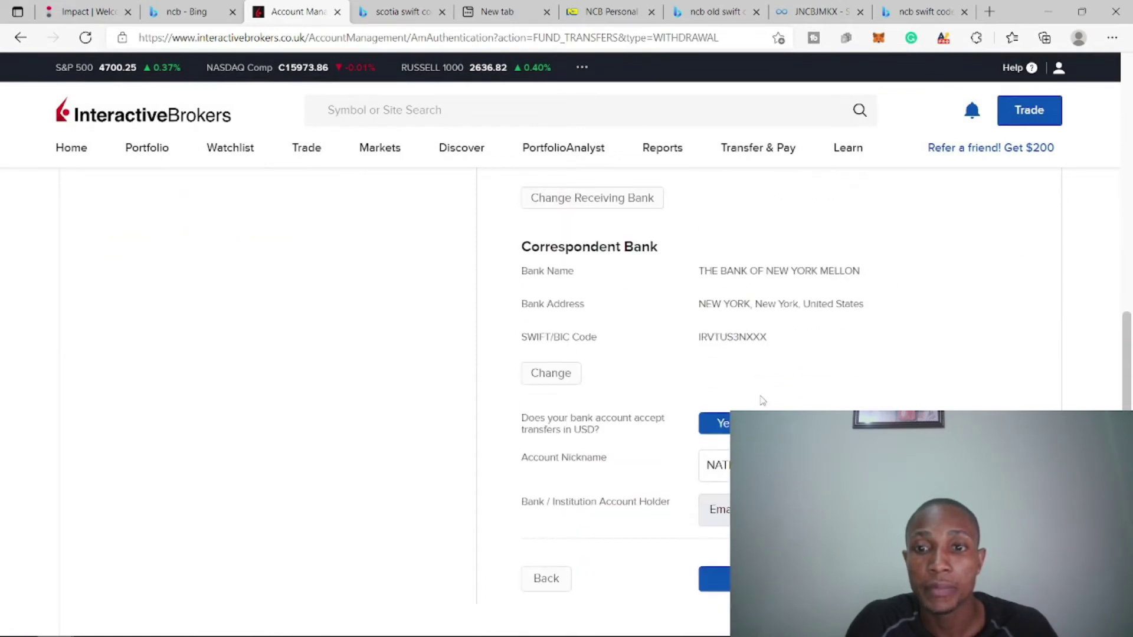
pyautogui.scroll(-1, 762, 401)
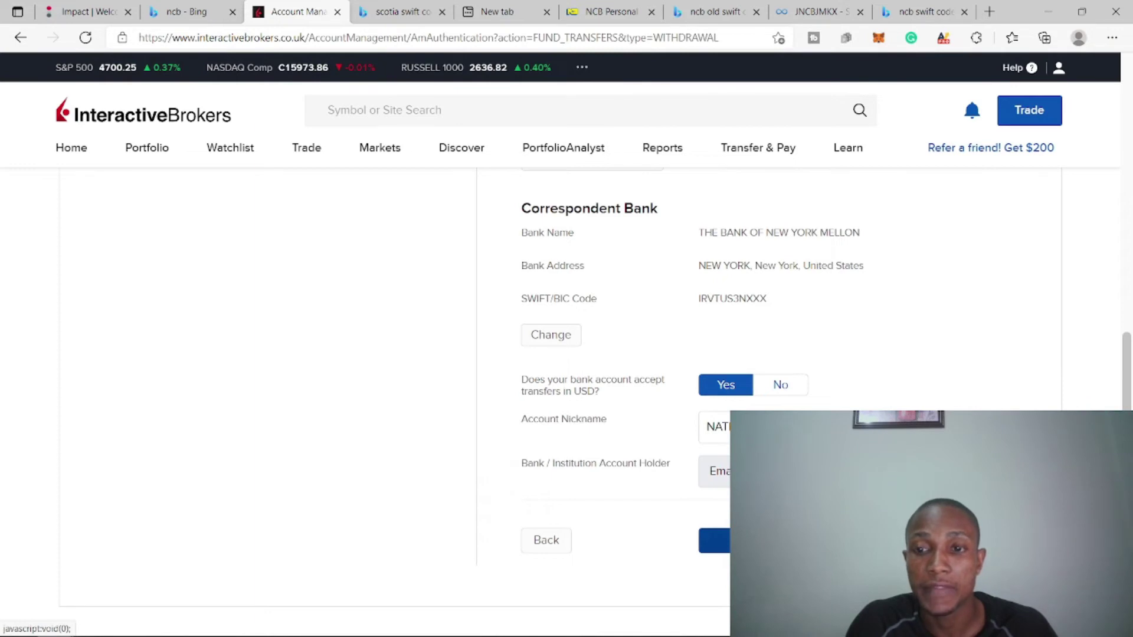
pyautogui.click(715, 541)
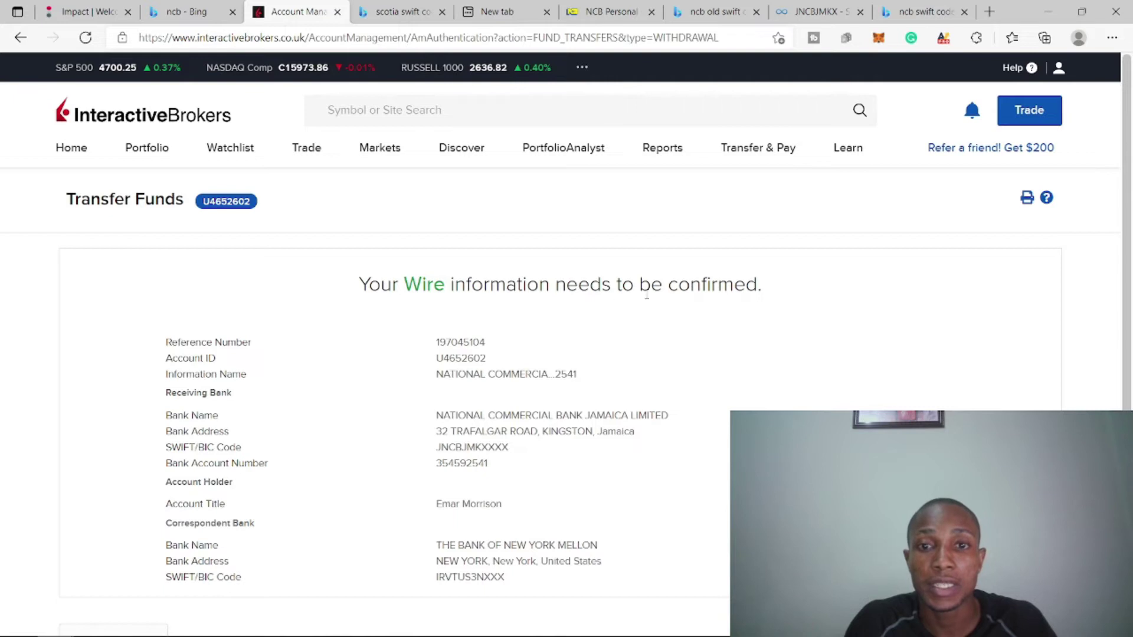
pyautogui.scroll(-2, 627, 304)
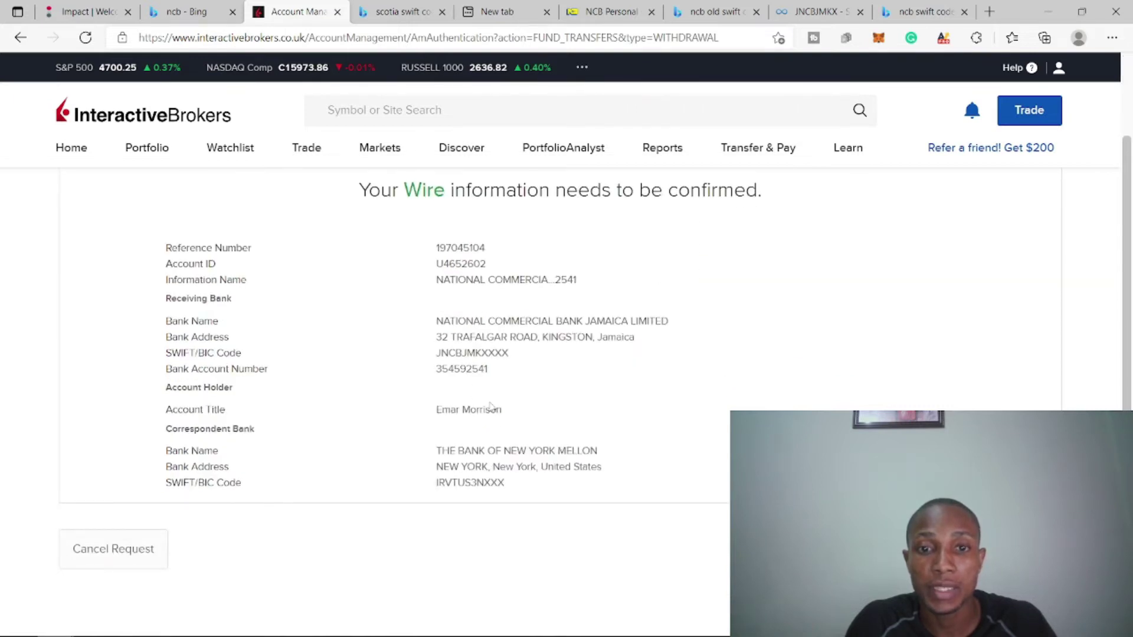
pyautogui.click(1008, 549)
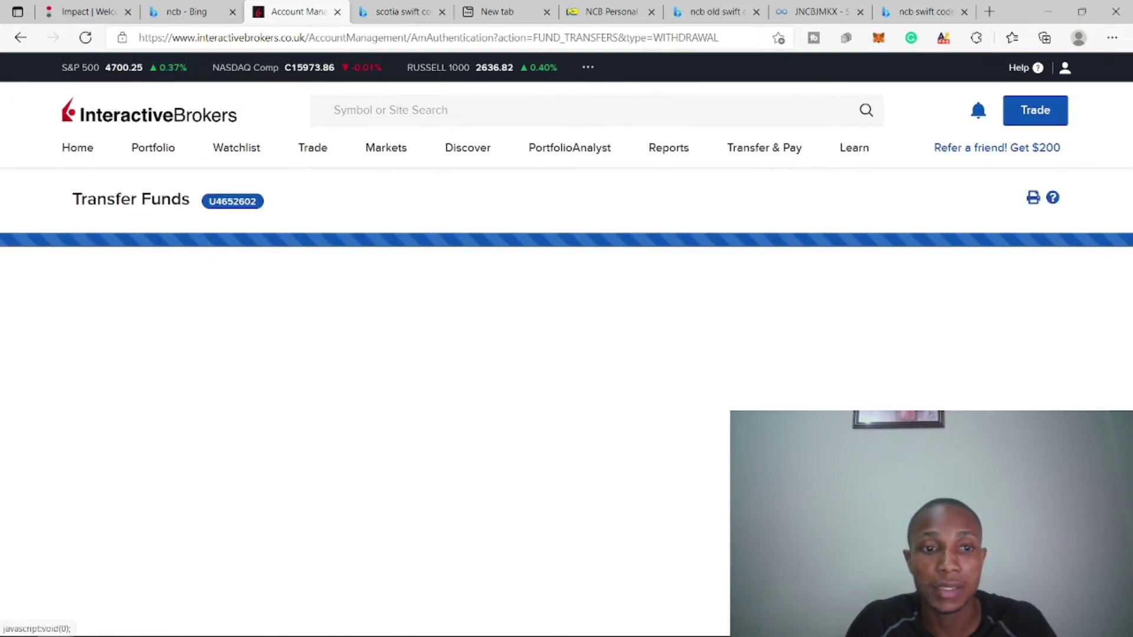
# From the Success page, proceed to create a transfer with the saved details.
pyautogui.scroll(-3, 719, 418)
pyautogui.scroll(3, 719, 417)
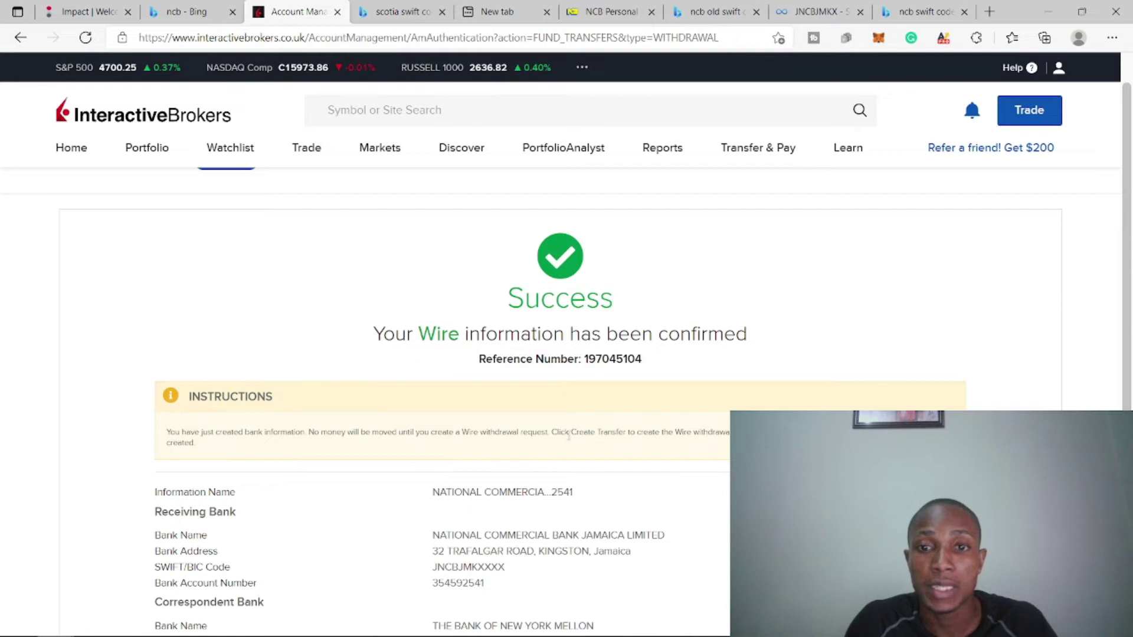
pyautogui.scroll(-3, 627, 422)
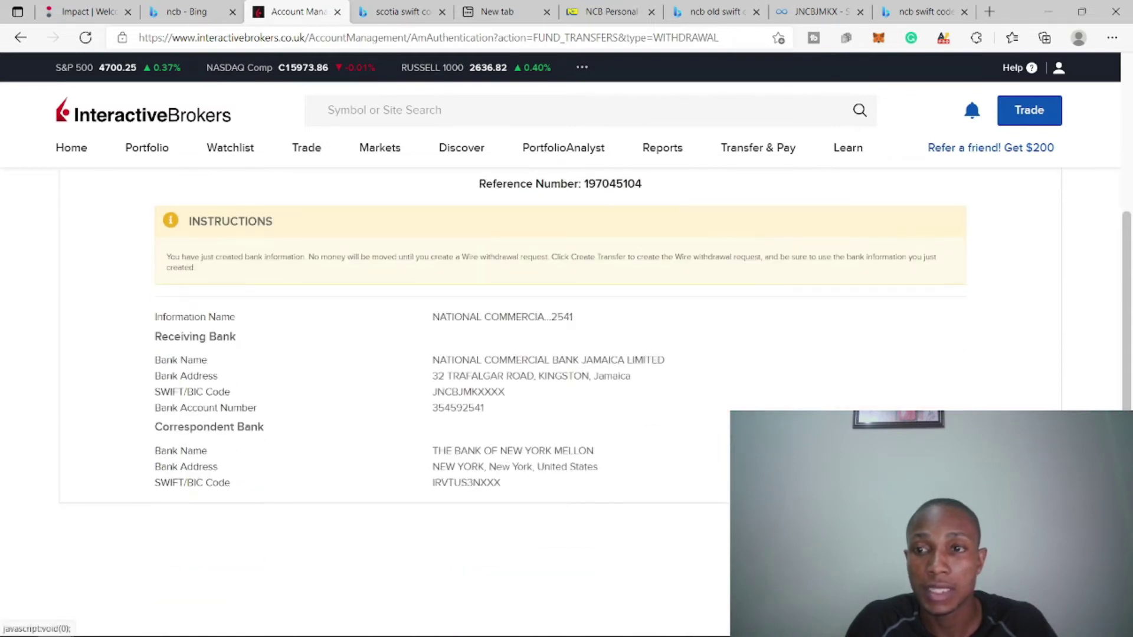
pyautogui.click(1004, 534)
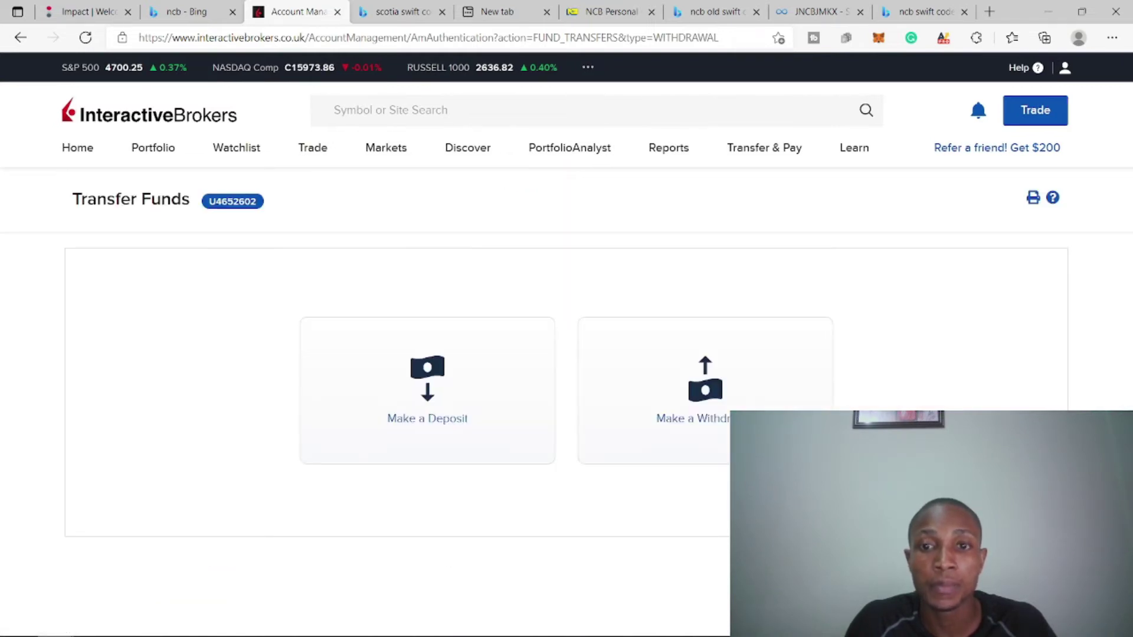
# Make a withdrawal to the saved NATIONAL COMMERCIA wire account.
pyautogui.click(700, 419)
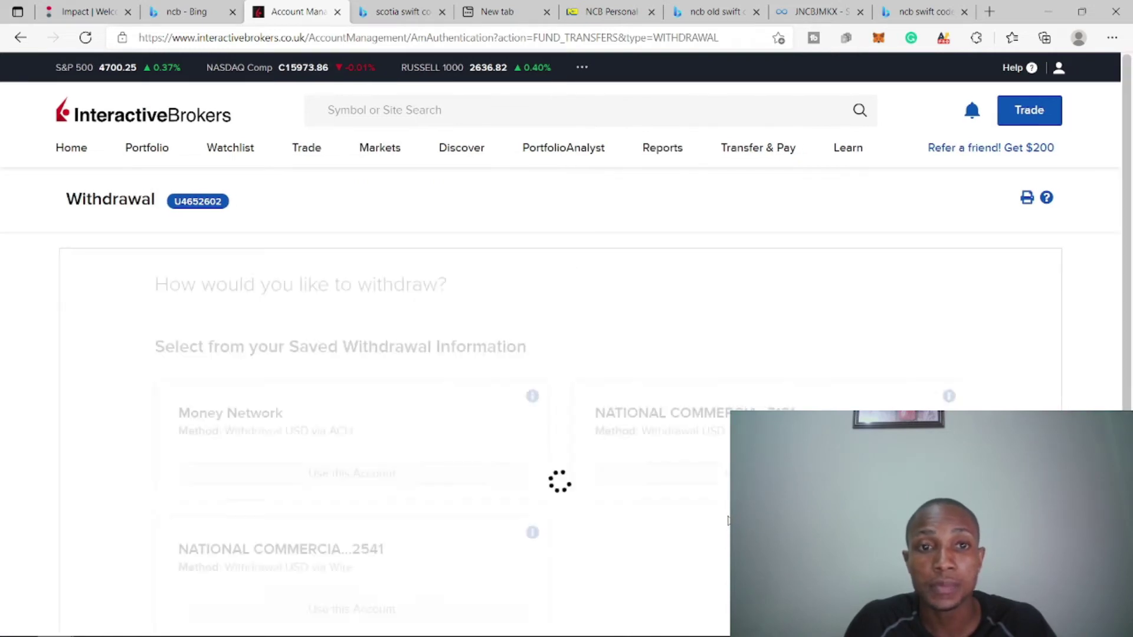
pyautogui.scroll(-3, 728, 519)
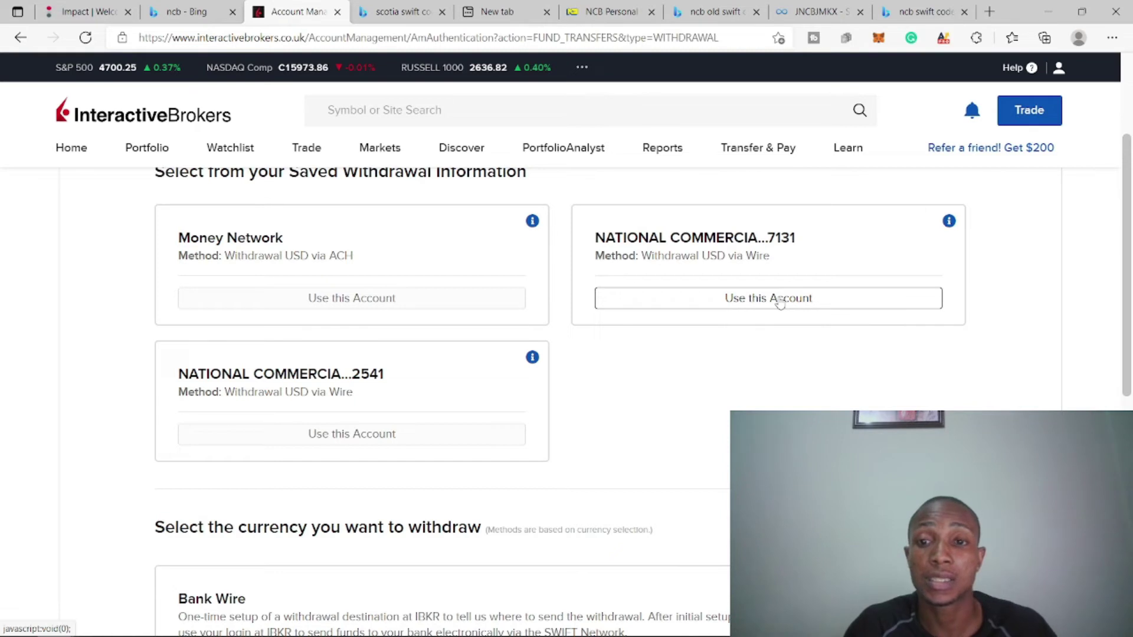
pyautogui.click(779, 299)
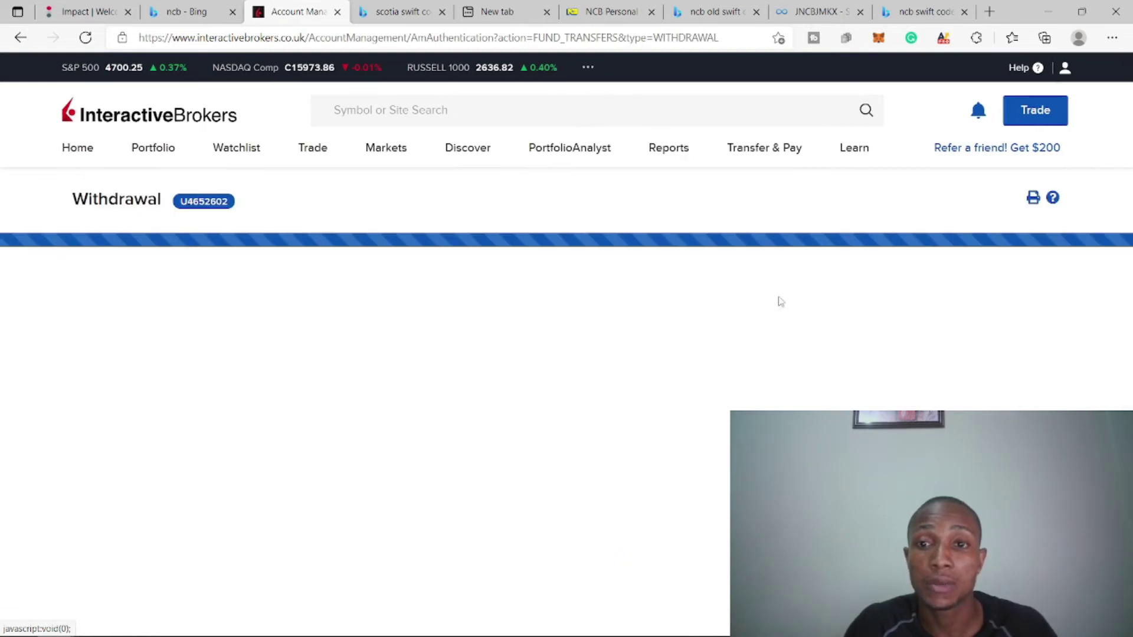
# Enter a withdrawal amount of 5 and continue to confirmation.
pyautogui.click(714, 439)
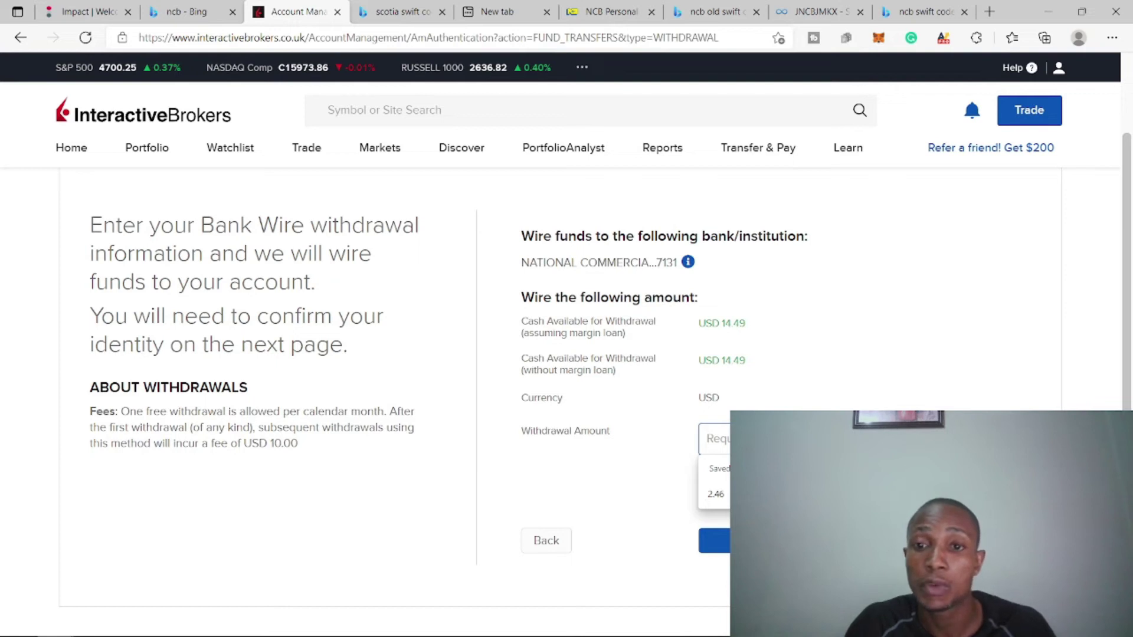
pyautogui.write('5')
pyautogui.click(816, 386)
pyautogui.click(726, 540)
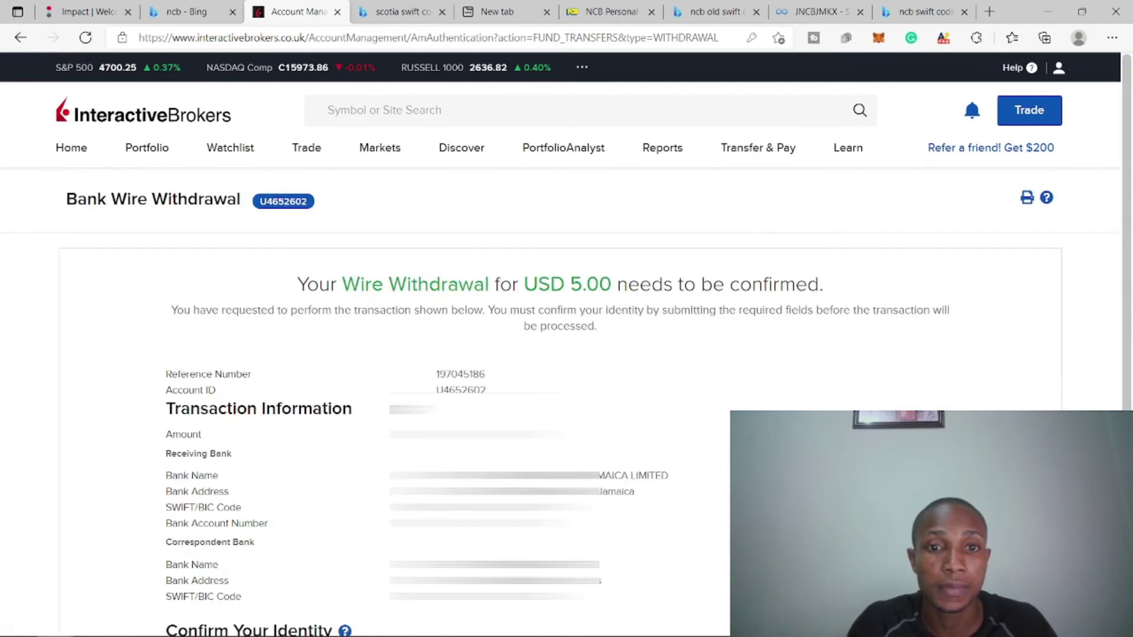
# Enter the one-time security code and submit the USD 5.00 wire withdrawal.
pyautogui.scroll(-5, 689, 461)
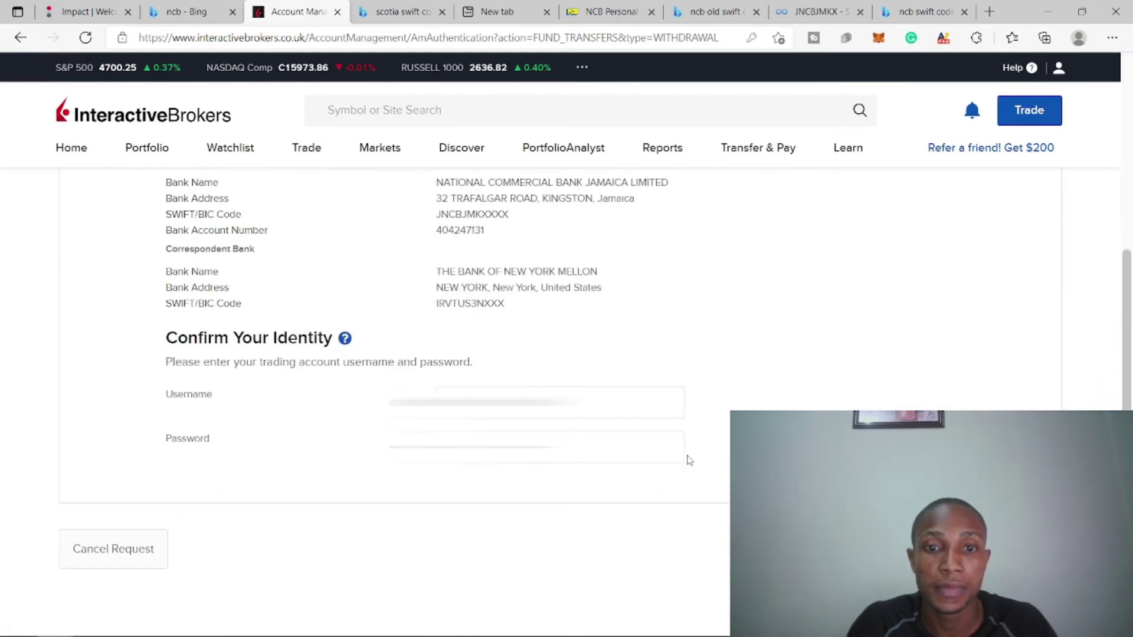
pyautogui.scroll(2, 577, 347)
pyautogui.scroll(1, 577, 347)
pyautogui.scroll(-1, 577, 347)
pyautogui.scroll(-1, 578, 347)
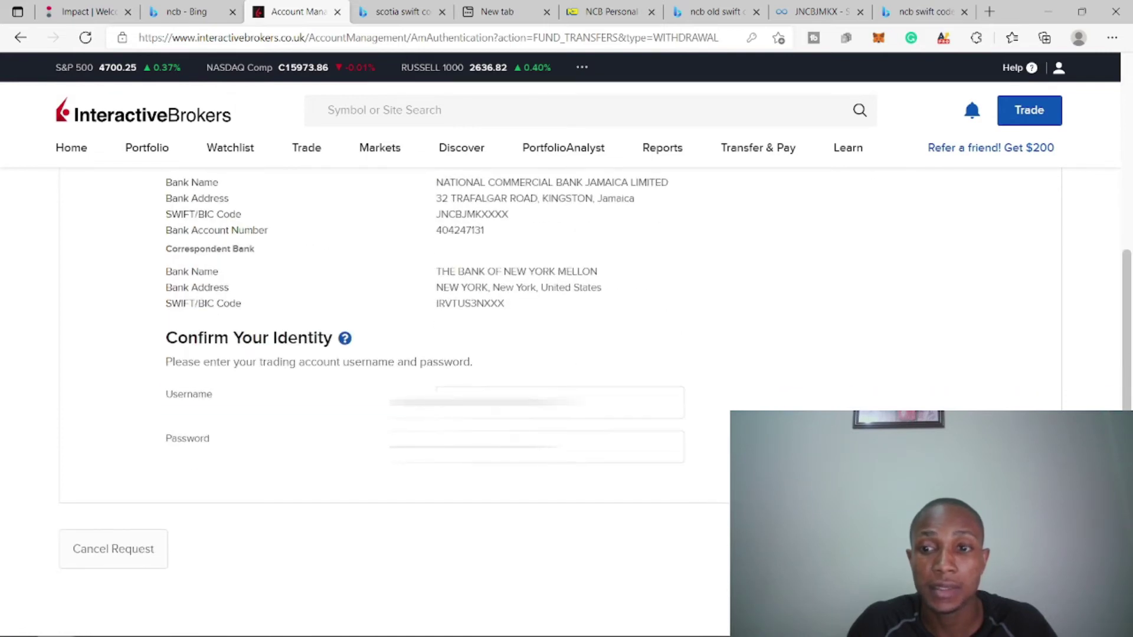
pyautogui.click(113, 548)
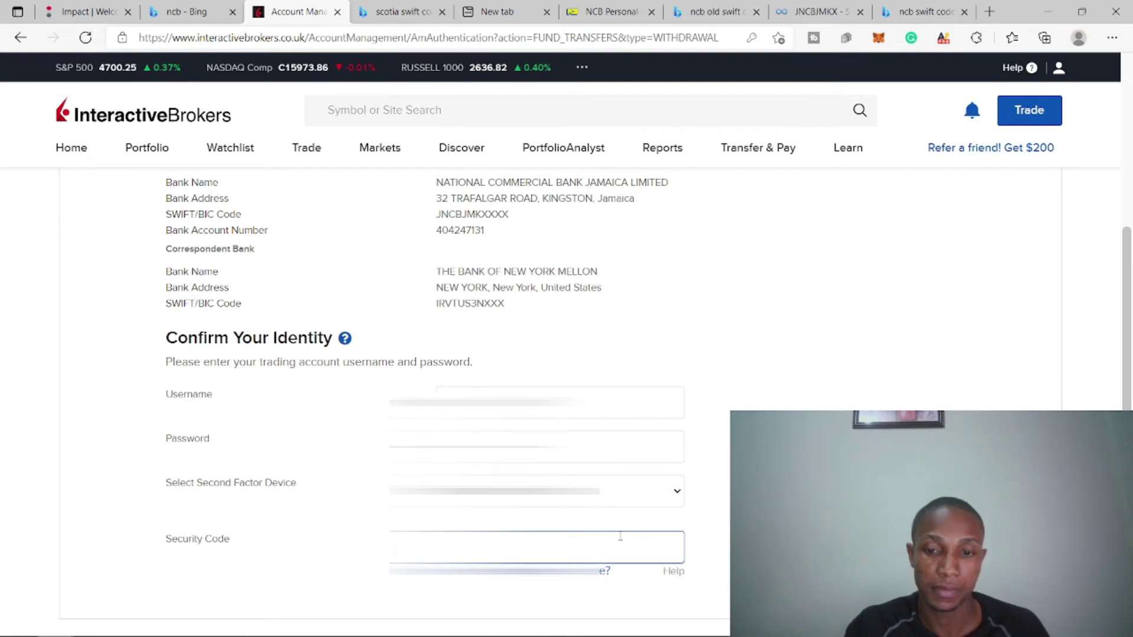
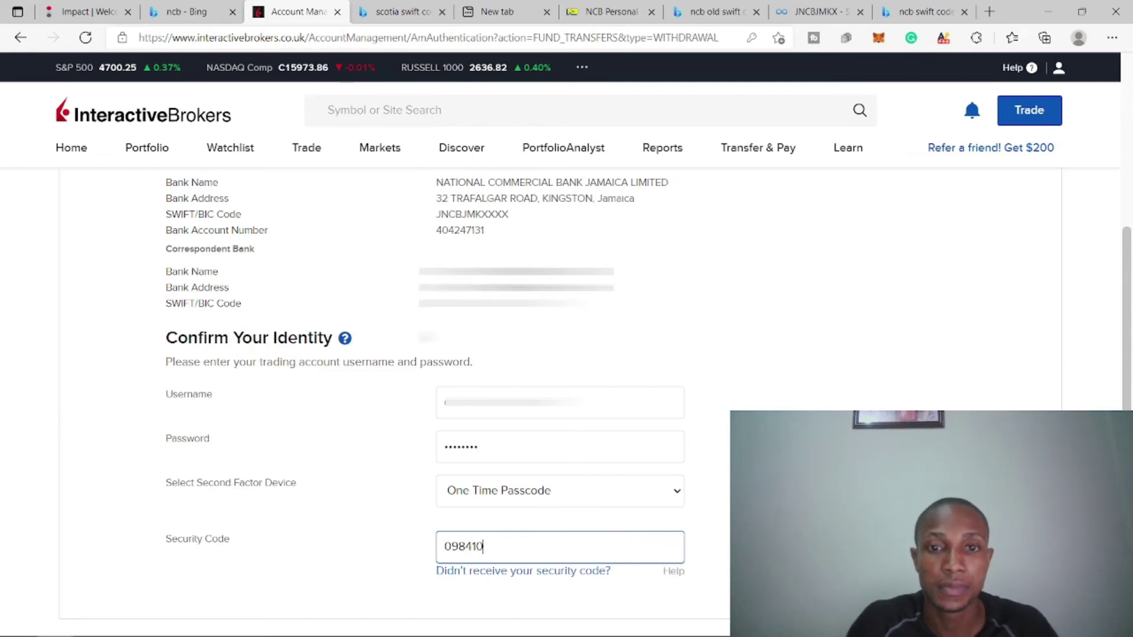
pyautogui.scroll(-2, 561, 402)
pyautogui.click(1027, 549)
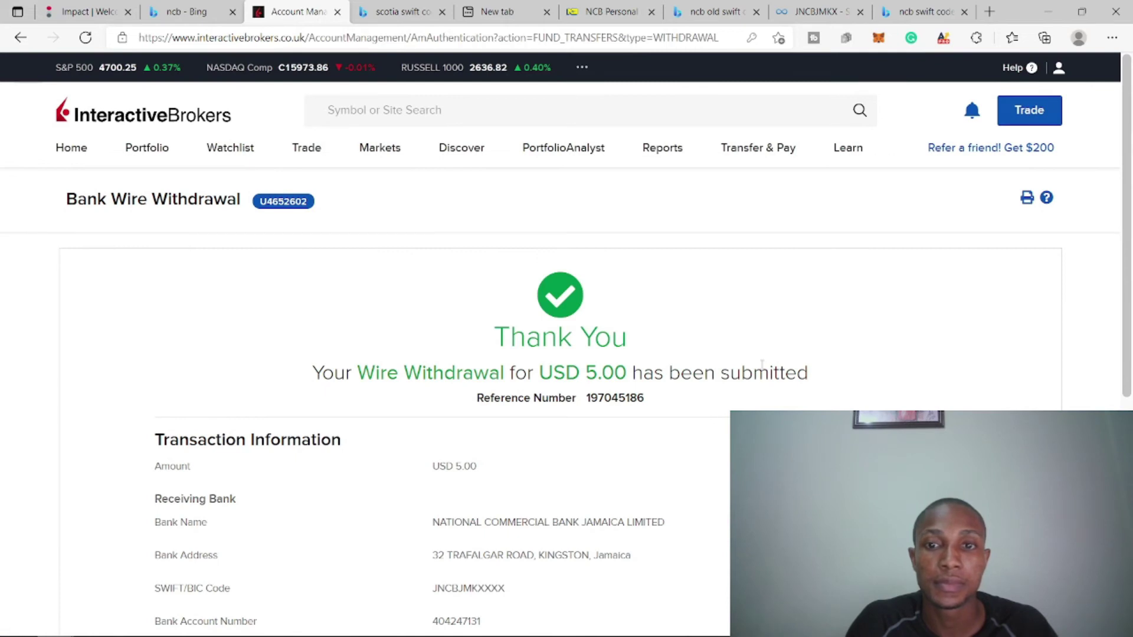
pyautogui.scroll(-6, 413, 367)
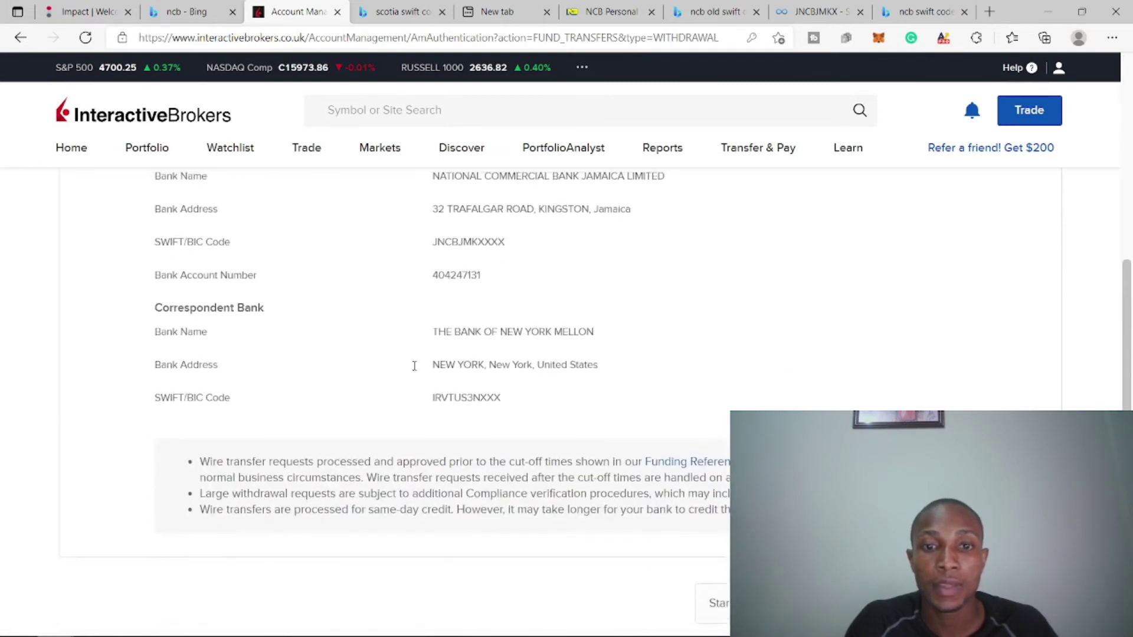
pyautogui.scroll(6, 414, 365)
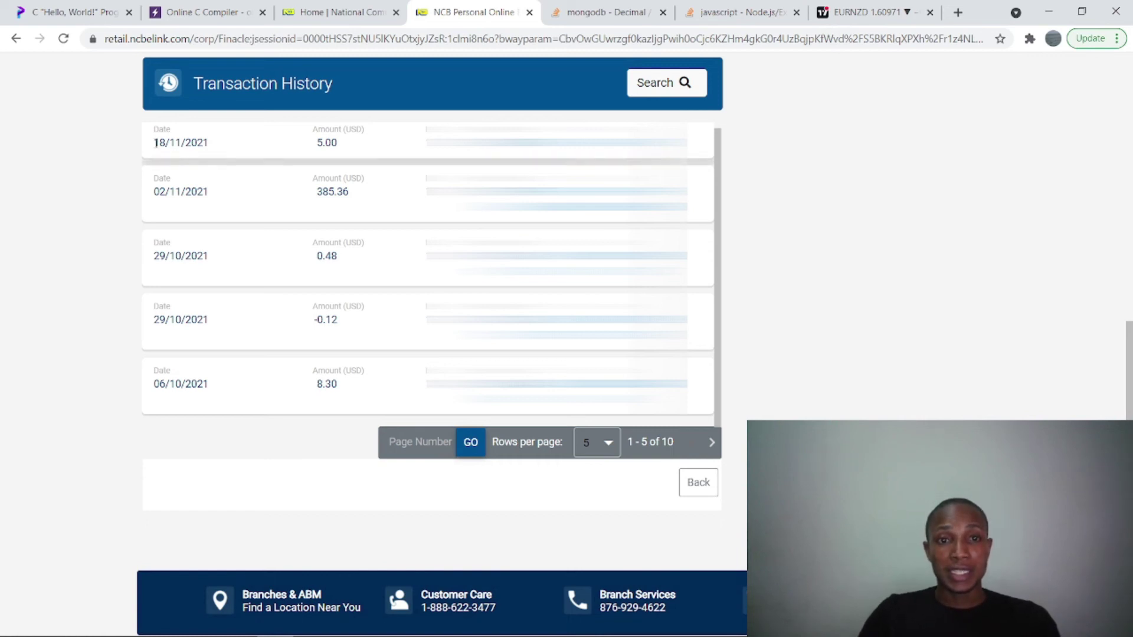
pyautogui.moveTo(155, 142); pyautogui.dragTo(338, 145)
pyautogui.click(346, 154)
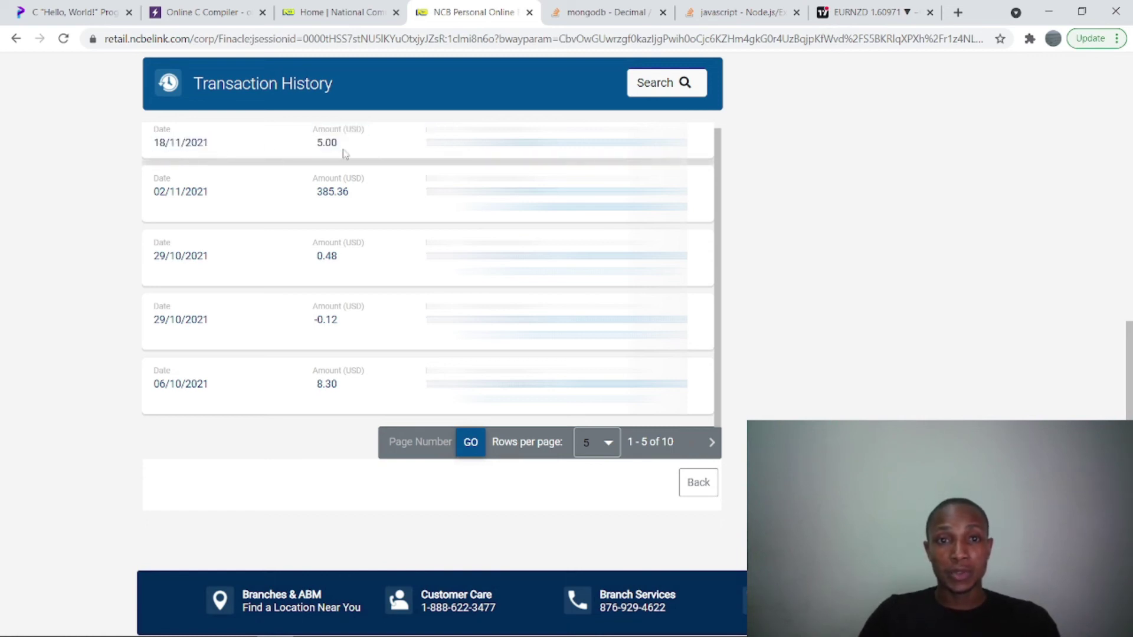